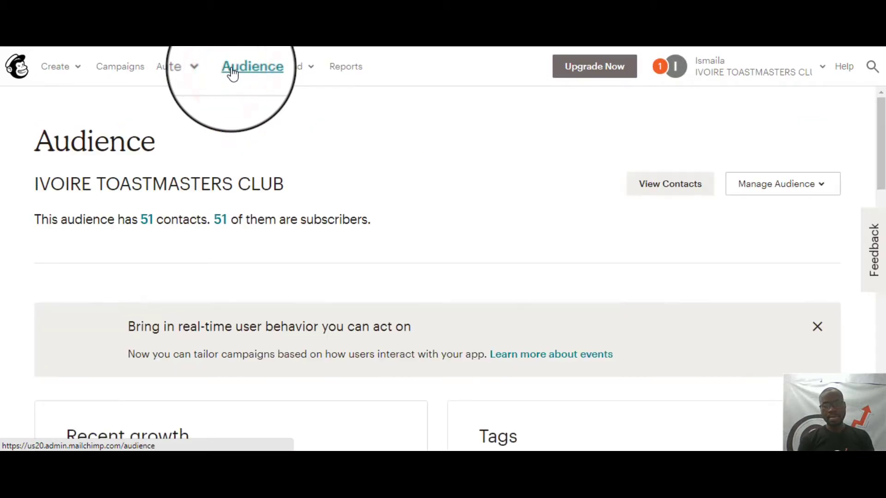
Step: Start a contact import into the IVOIRE TOASTMASTERS CLUB audience using the copy/paste from file source
{"action": "left_click", "coordinate": [759, 182]}
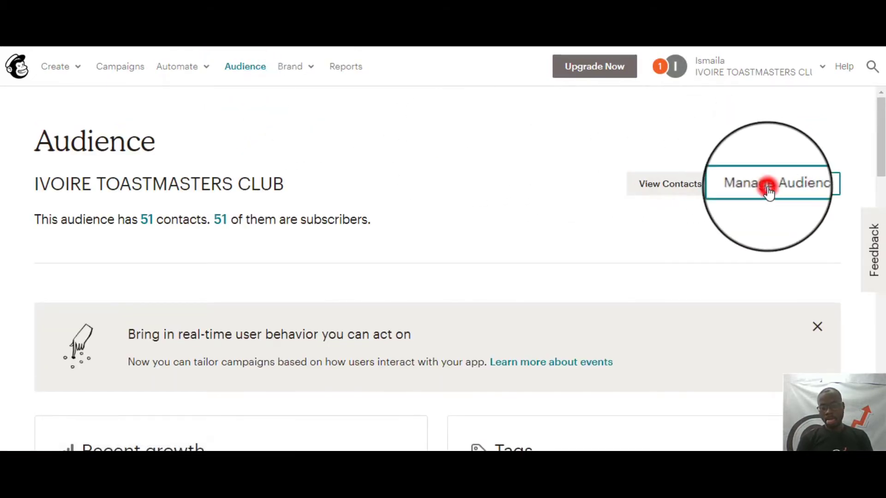
{"action": "left_click", "coordinate": [782, 247]}
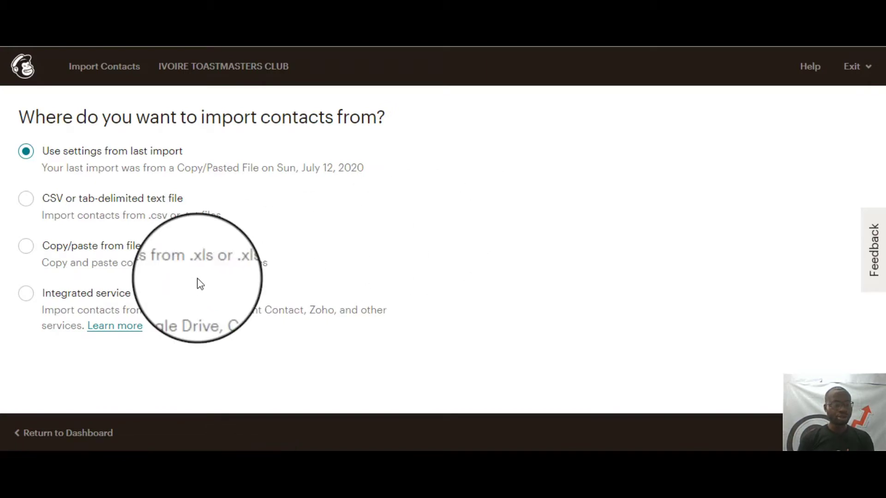
{"action": "left_click", "coordinate": [77, 255]}
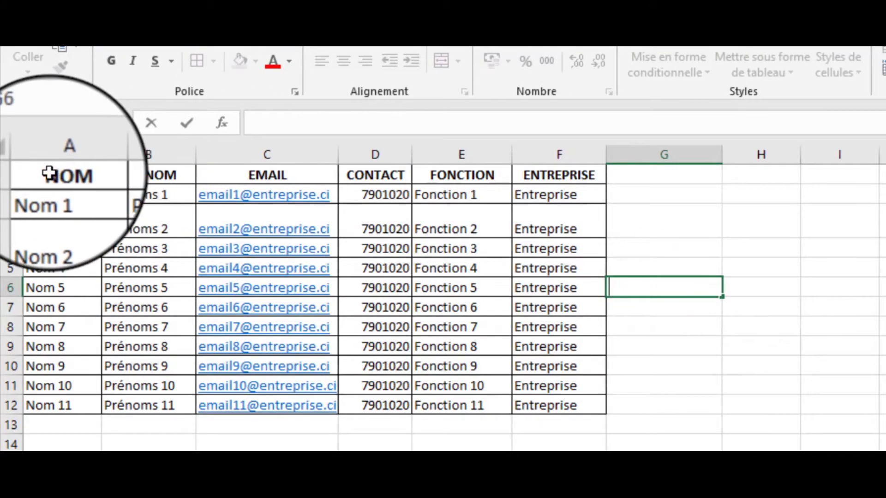
Step: Copy the contact table A1:F12, headers included, from the Excel sheet and paste it into Mailchimp's contact info field
{"action": "left_click_drag", "start_coordinate": [50, 180], "coordinate": [577, 412]}
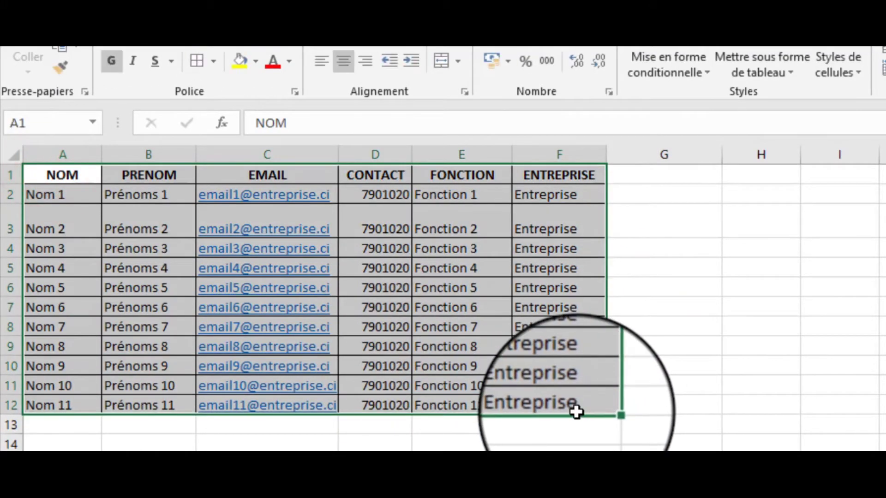
{"action": "key", "text": "ctrl+c"}
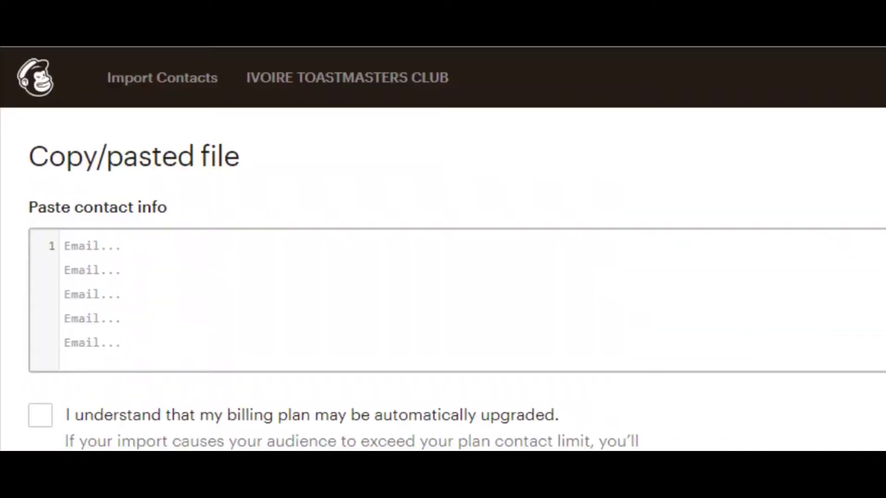
{"action": "left_click", "coordinate": [102, 247]}
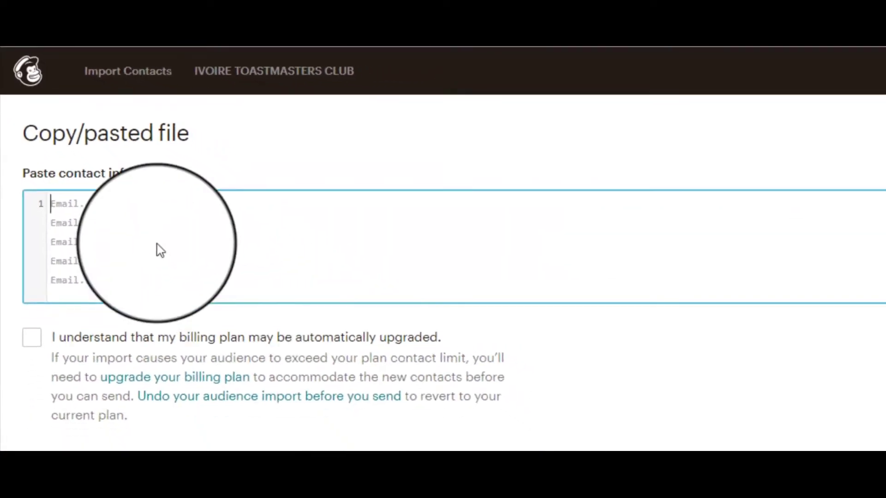
{"action": "key", "text": "ctrl+v"}
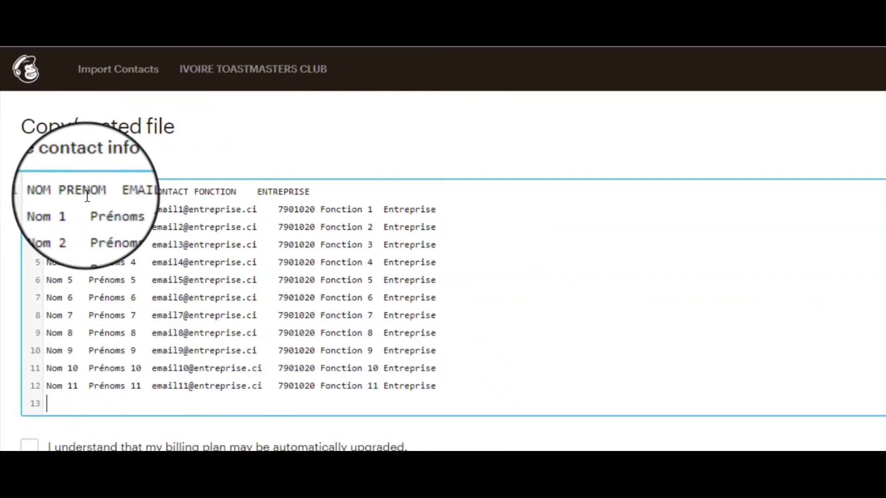
Step: Accept that the billing plan may be automatically upgraded and continue to the column matching
{"action": "scroll", "coordinate": [139, 323], "scroll_direction": "down", "scroll_amount": 3}
{"action": "left_click", "coordinate": [29, 446]}
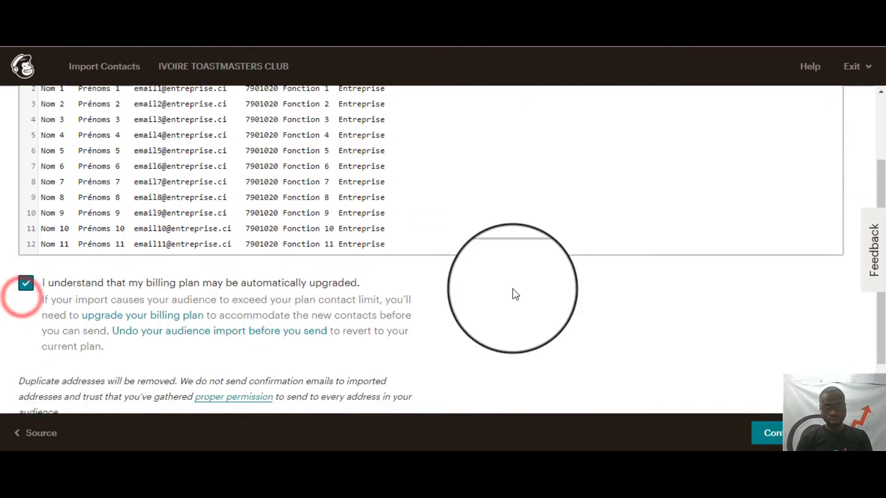
{"action": "scroll", "coordinate": [515, 295], "scroll_direction": "down", "scroll_amount": 1}
{"action": "left_click", "coordinate": [768, 433]}
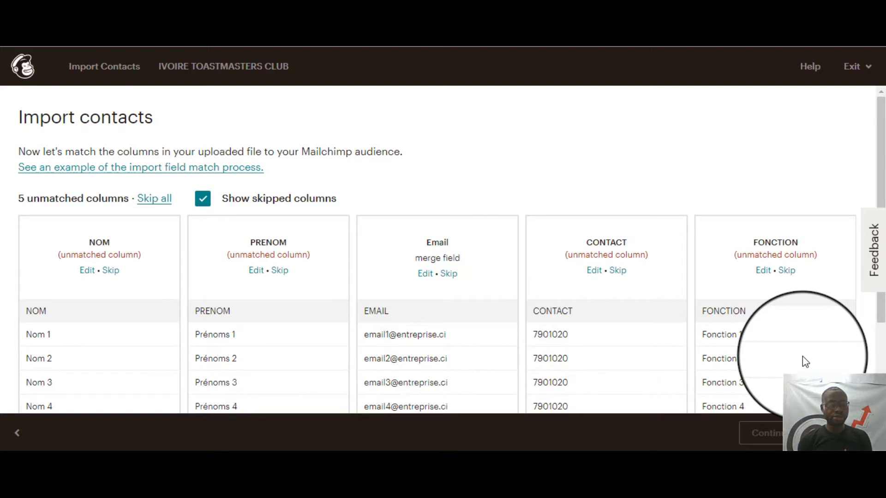
Step: Match the NOM column to a new text field named NOM and save it
{"action": "scroll", "coordinate": [802, 357], "scroll_direction": "down", "scroll_amount": 2}
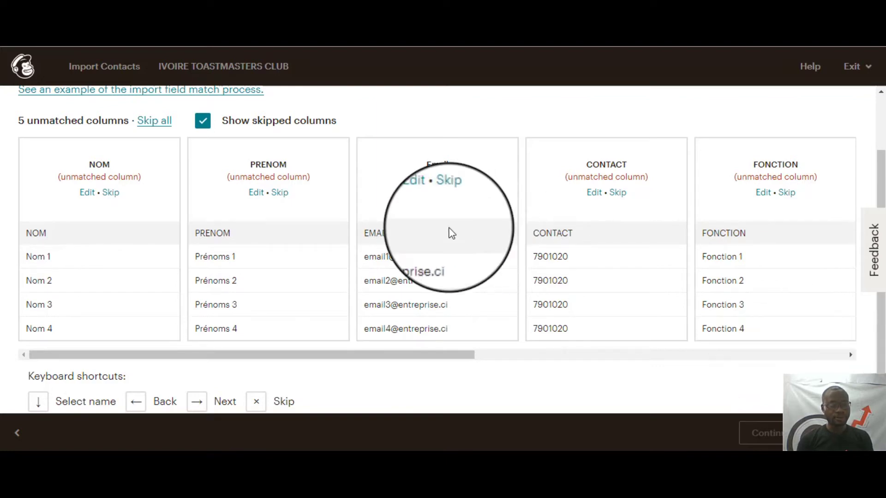
{"action": "left_click", "coordinate": [84, 194]}
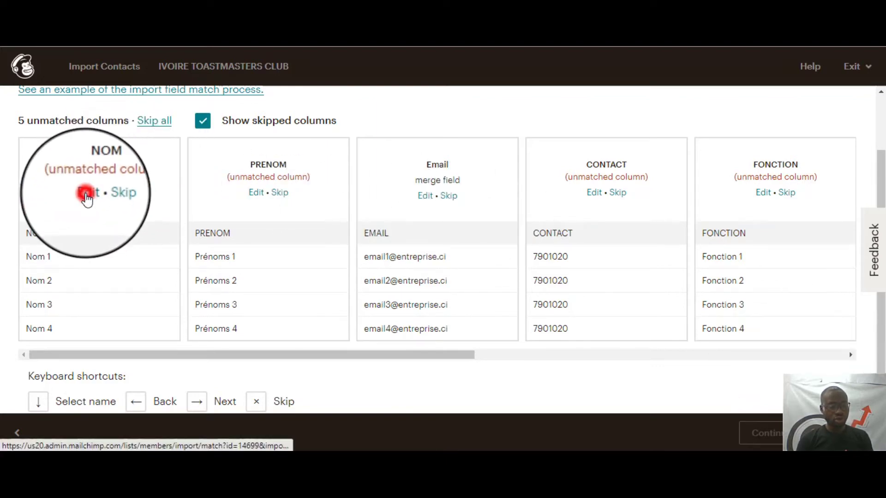
{"action": "left_click", "coordinate": [104, 125]}
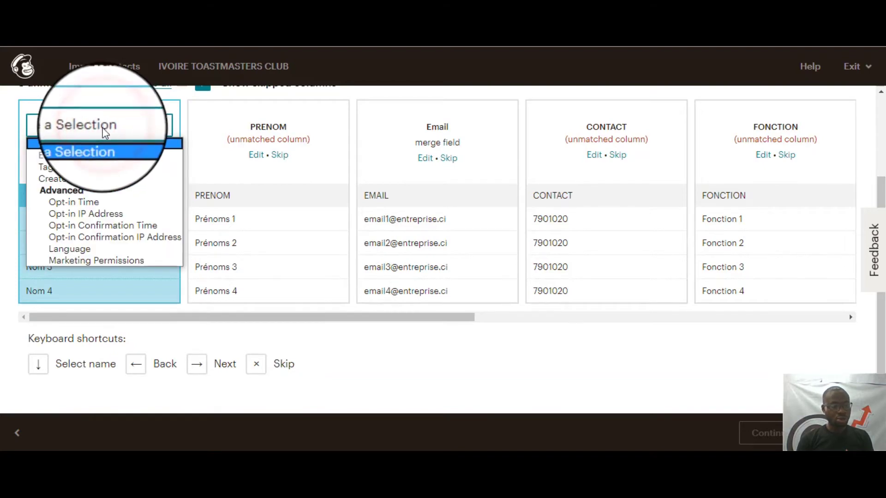
{"action": "left_click", "coordinate": [99, 180]}
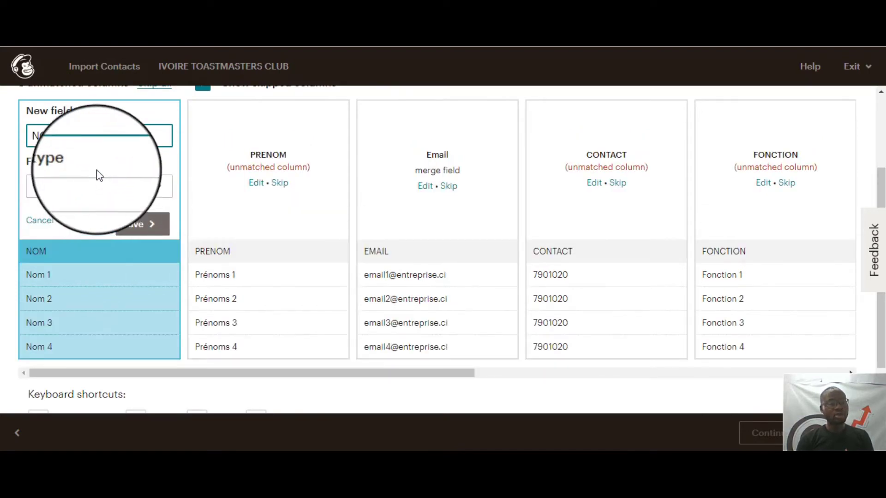
{"action": "left_click", "coordinate": [140, 222]}
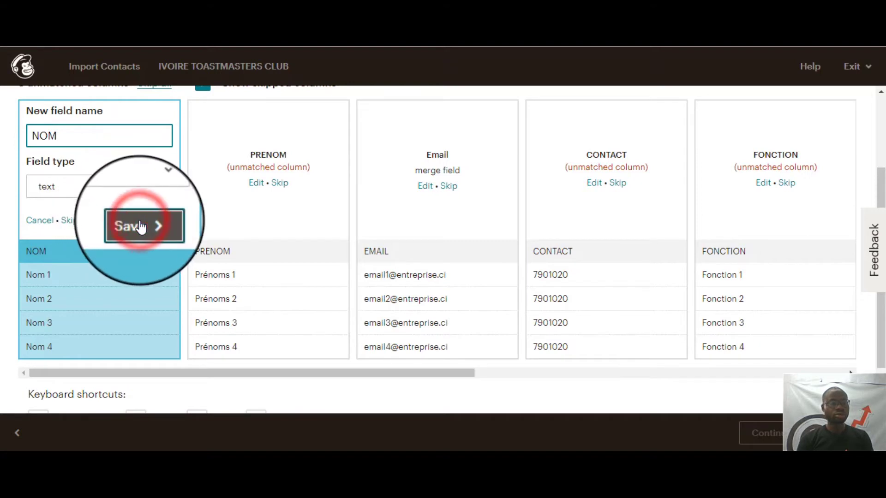
Step: Match the PRENOM column to a new field named PRENOM and save it
{"action": "left_click", "coordinate": [256, 156]}
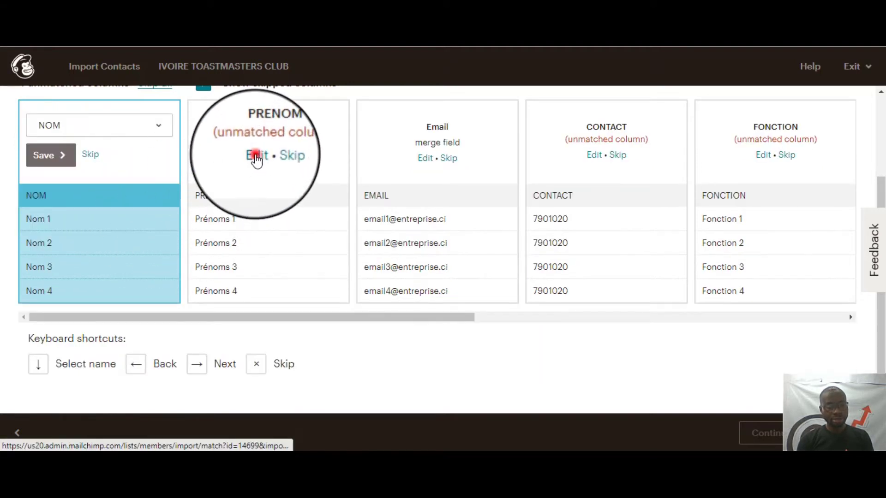
{"action": "left_click", "coordinate": [269, 129]}
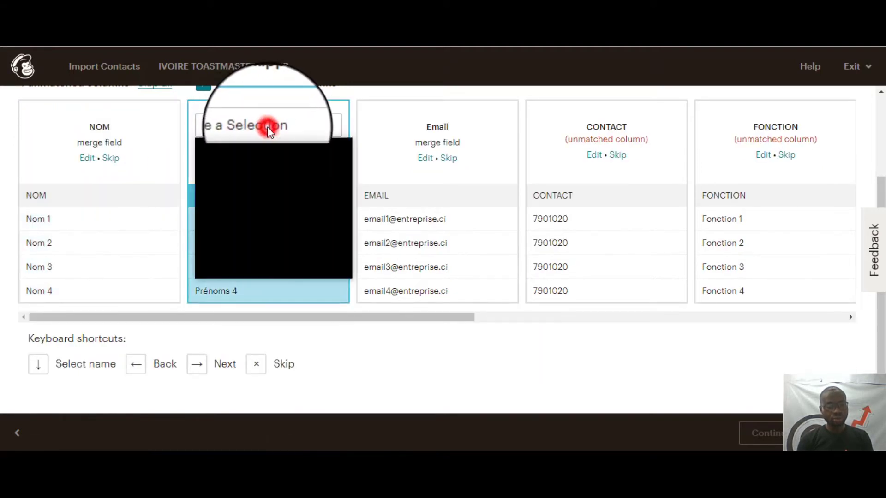
{"action": "left_click", "coordinate": [257, 190]}
{"action": "left_click", "coordinate": [311, 227]}
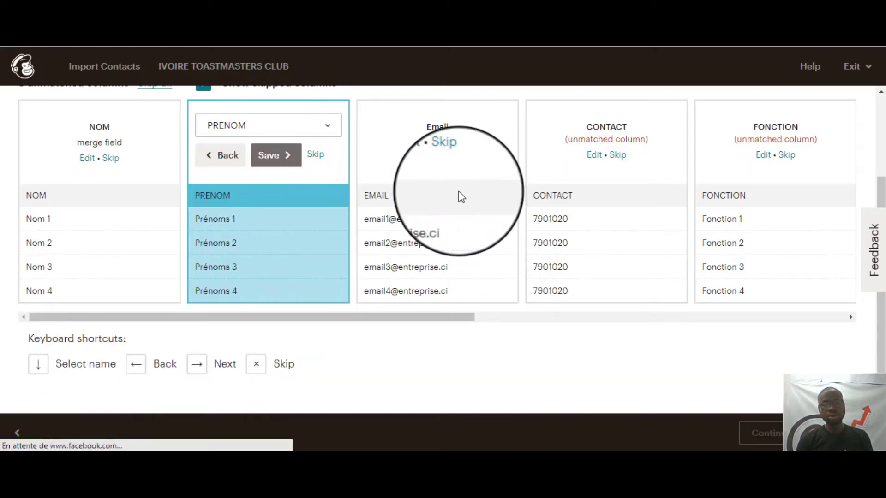
Step: Check the field options for the EMAIL column, keep it matched to Email, and save
{"action": "scroll", "coordinate": [461, 197], "scroll_direction": "up", "scroll_amount": 1}
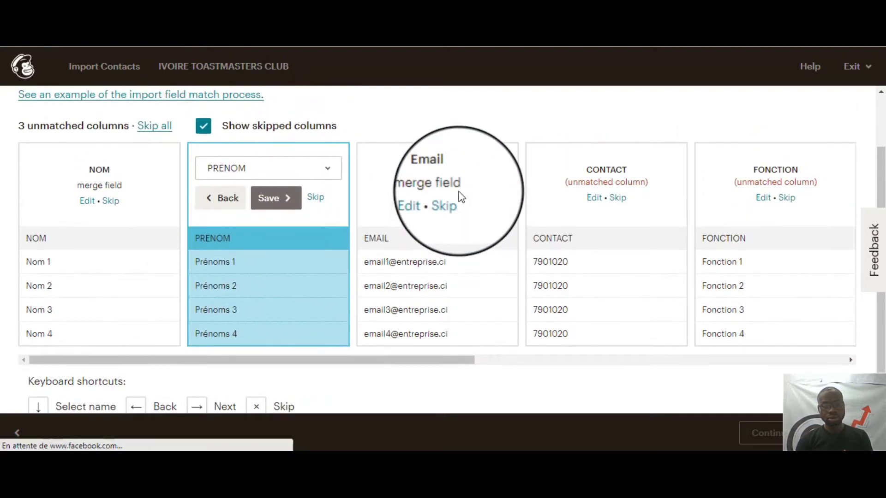
{"action": "left_click", "coordinate": [430, 203]}
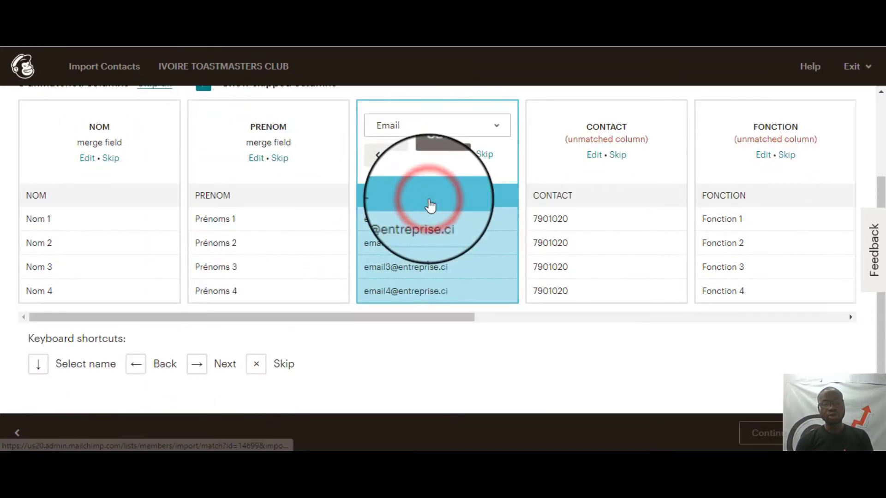
{"action": "left_click", "coordinate": [421, 129]}
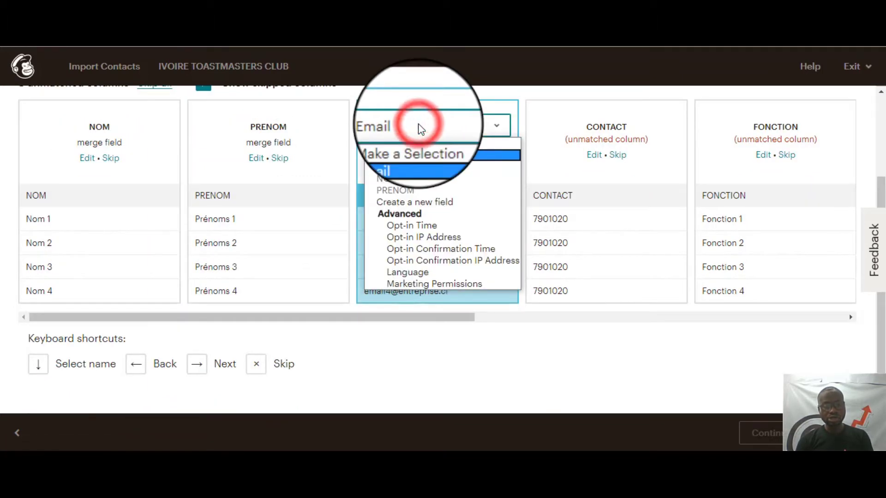
{"action": "left_click", "coordinate": [381, 157]}
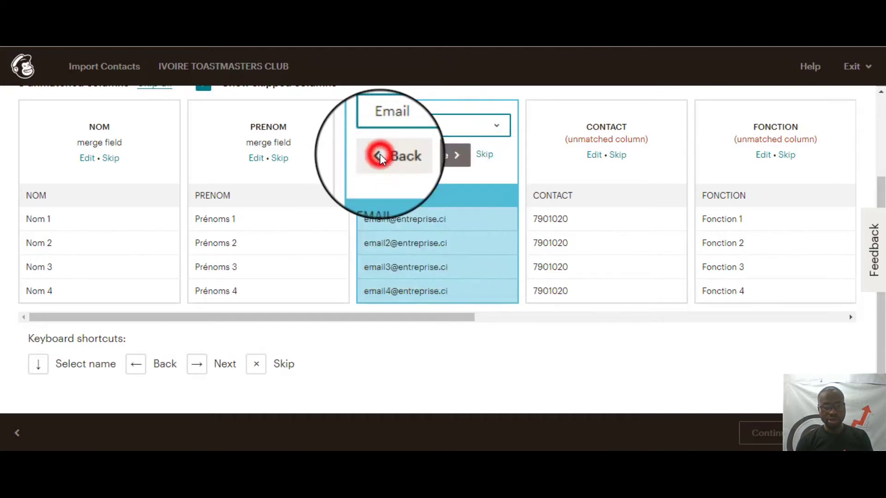
{"action": "left_click", "coordinate": [444, 156]}
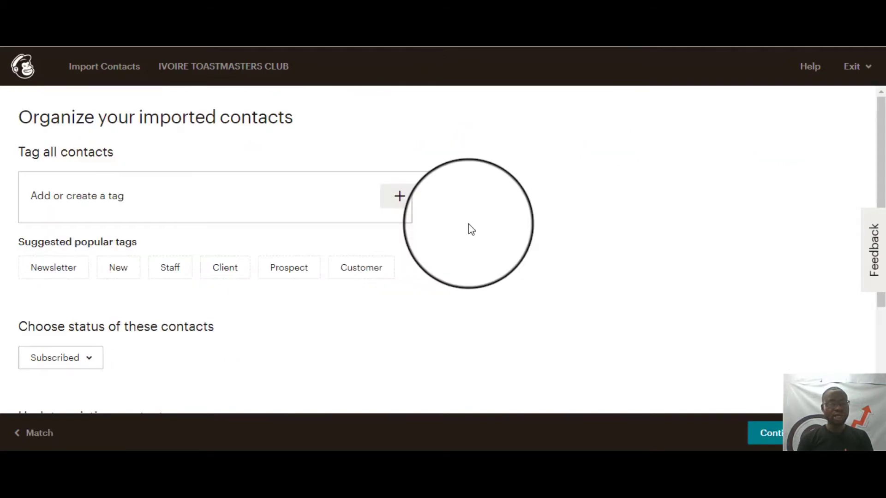
Step: Tag all contacts with a new EMAILING tag, keep the Subscribed status, and run the import
{"action": "left_click", "coordinate": [398, 196]}
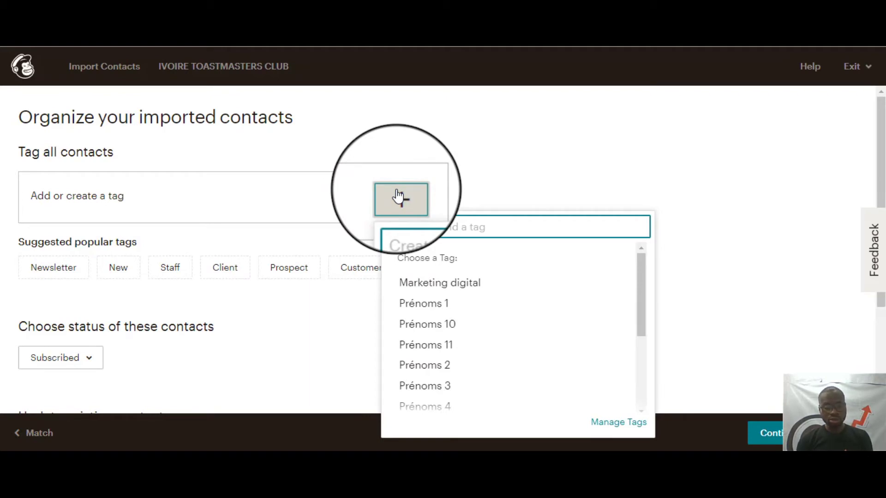
{"action": "type", "text": "EMAILING"}
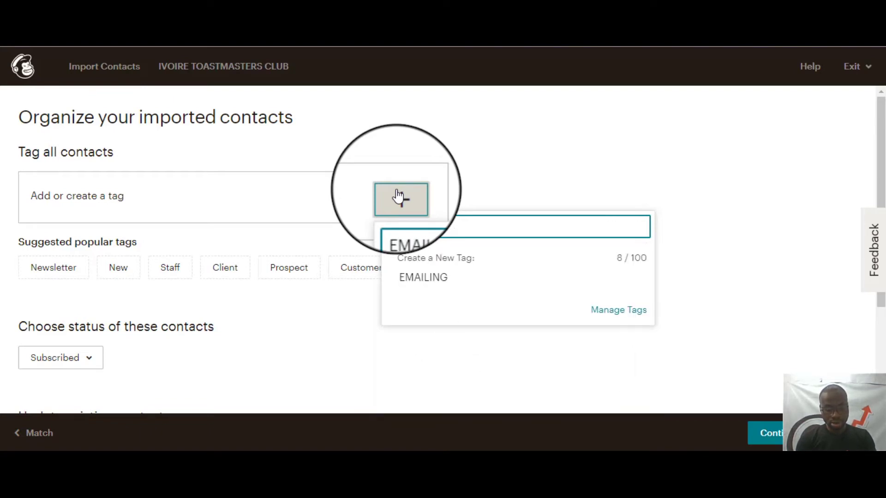
{"action": "left_click", "coordinate": [435, 279]}
{"action": "left_click", "coordinate": [779, 435]}
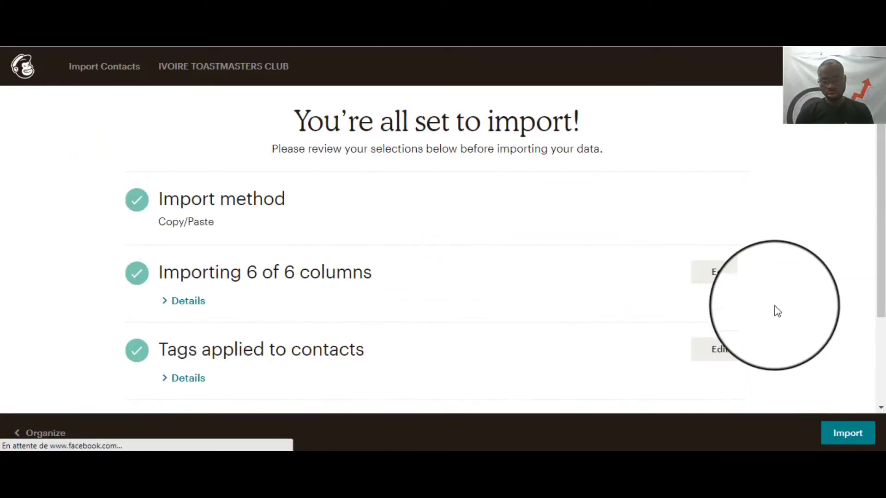
{"action": "scroll", "coordinate": [774, 309], "scroll_direction": "down", "scroll_amount": 3}
{"action": "left_click", "coordinate": [847, 434]}
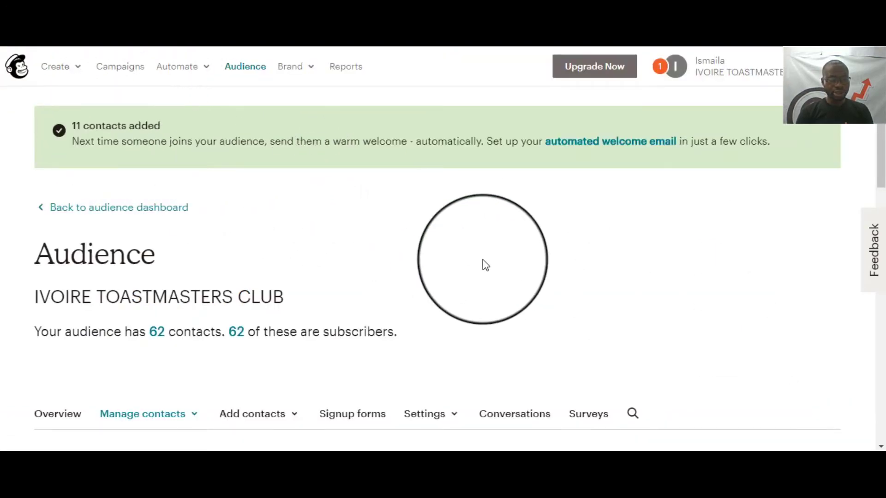
Step: Create a regular email campaign named EMAIL MARKETING and begin its setup
{"action": "scroll", "coordinate": [485, 265], "scroll_direction": "down", "scroll_amount": 8}
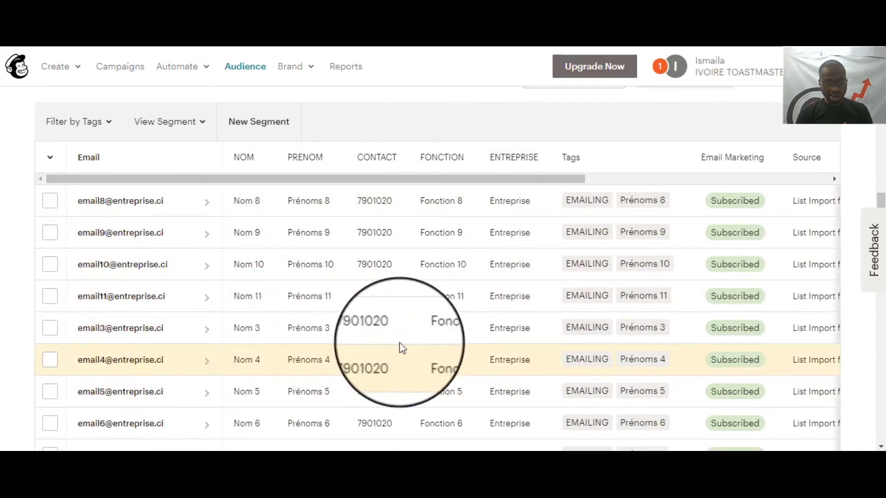
{"action": "scroll", "coordinate": [374, 255], "scroll_direction": "up", "scroll_amount": 2}
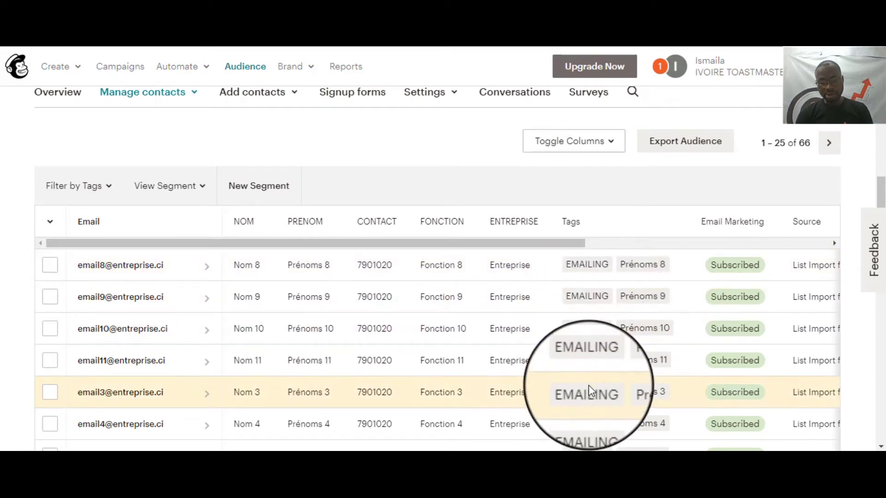
{"action": "scroll", "coordinate": [586, 388], "scroll_direction": "up", "scroll_amount": 10}
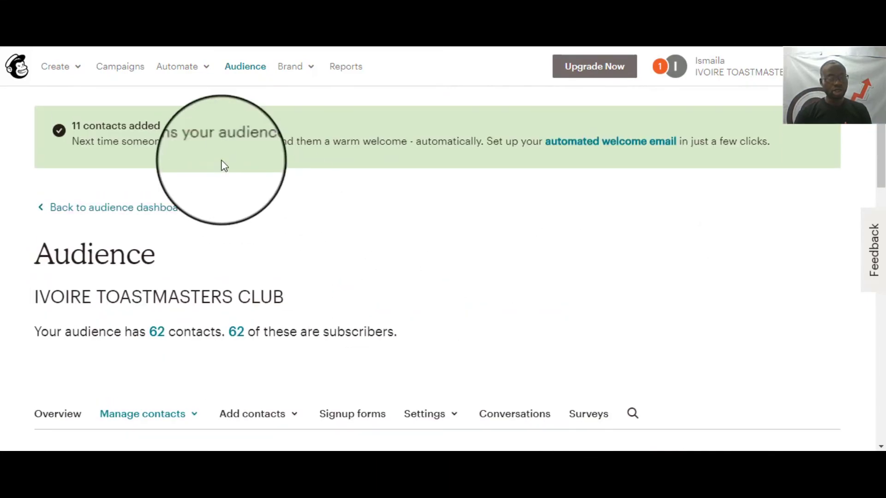
{"action": "left_click", "coordinate": [119, 73]}
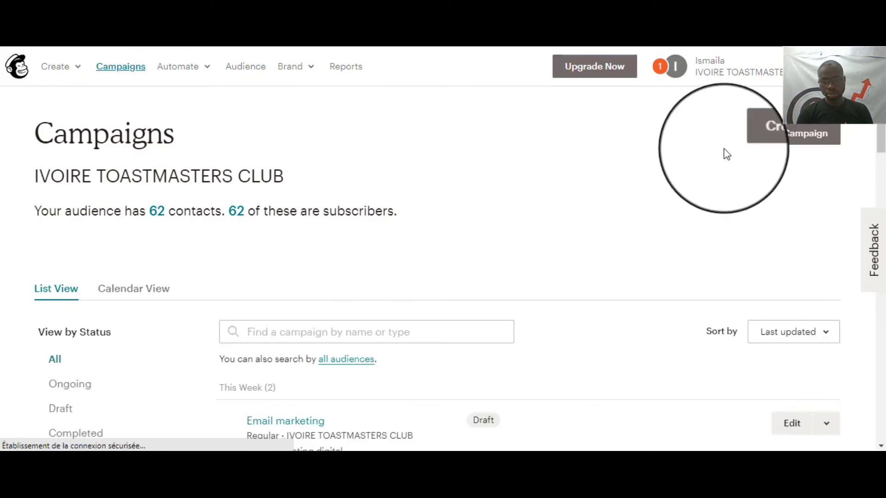
{"action": "left_click", "coordinate": [785, 134]}
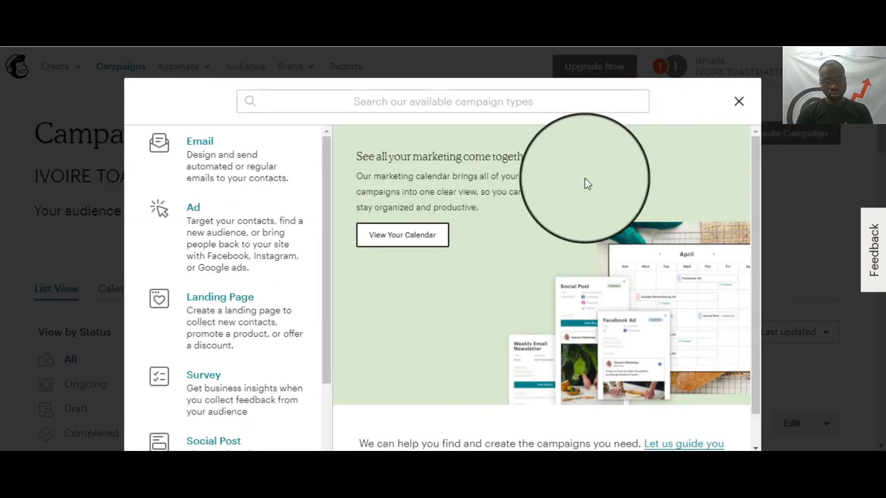
{"action": "left_click", "coordinate": [211, 158]}
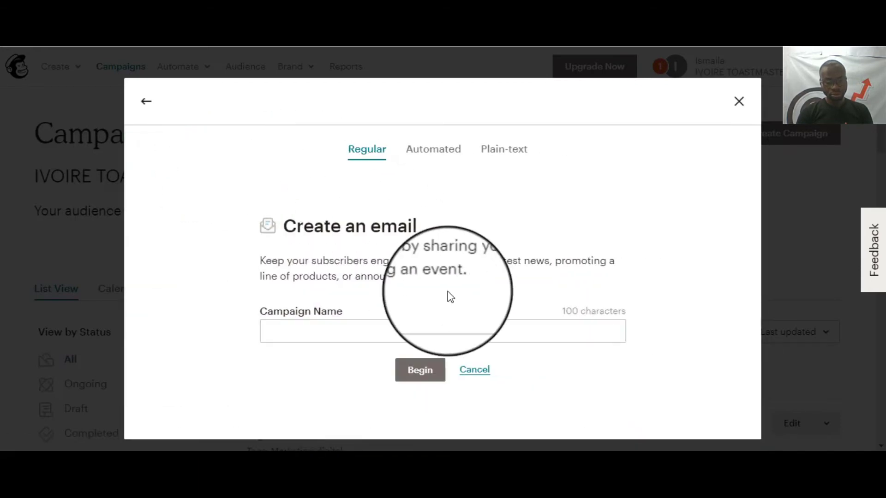
{"action": "left_click", "coordinate": [418, 328]}
{"action": "type", "text": "EMAIL MARKETING"}
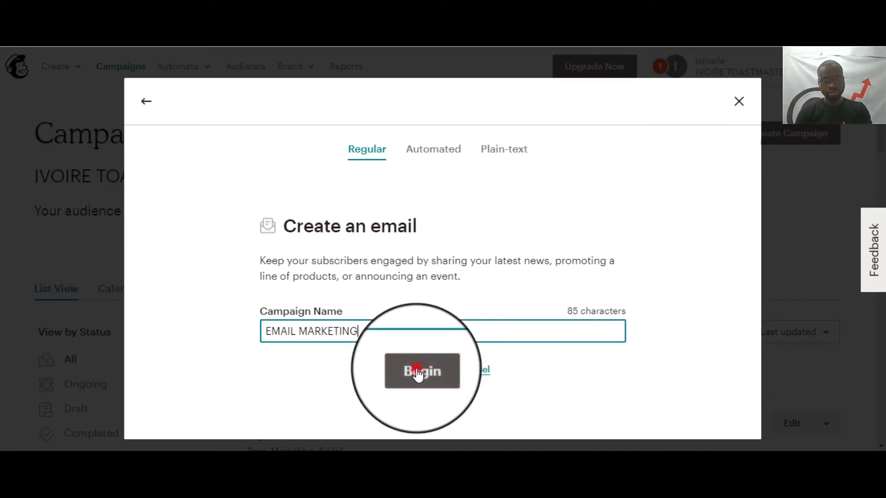
{"action": "left_click", "coordinate": [418, 373]}
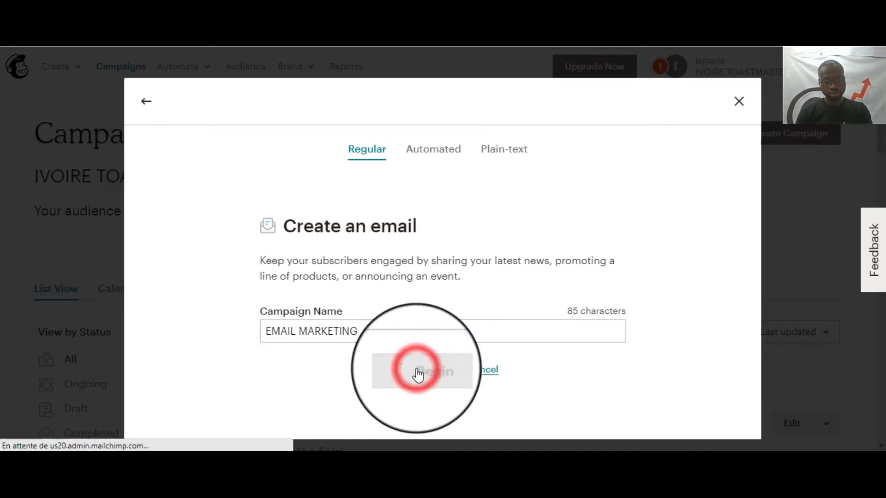
Step: Send the campaign to the EMAILING tag in the IVOIRE TOASTMASTERS CLUB audience and save the recipients
{"action": "left_click", "coordinate": [767, 218]}
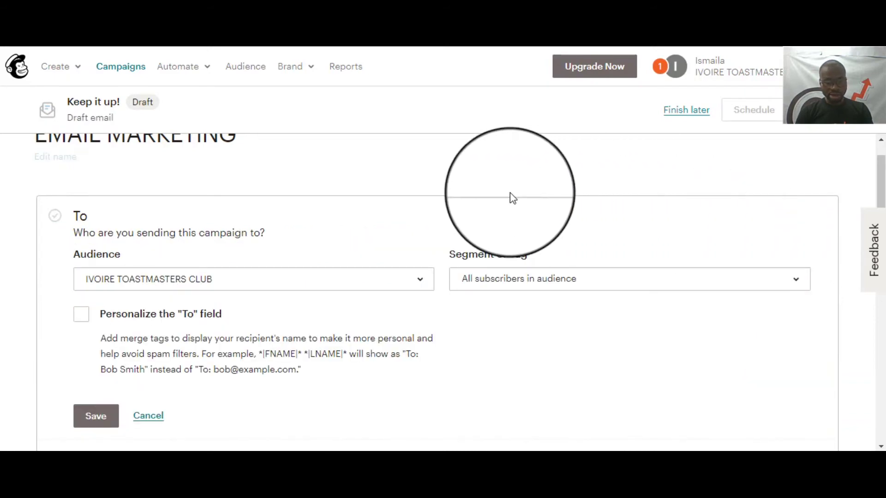
{"action": "left_click", "coordinate": [511, 270]}
{"action": "scroll", "coordinate": [536, 257], "scroll_direction": "down", "scroll_amount": 2}
{"action": "scroll", "coordinate": [535, 257], "scroll_direction": "down", "scroll_amount": 3}
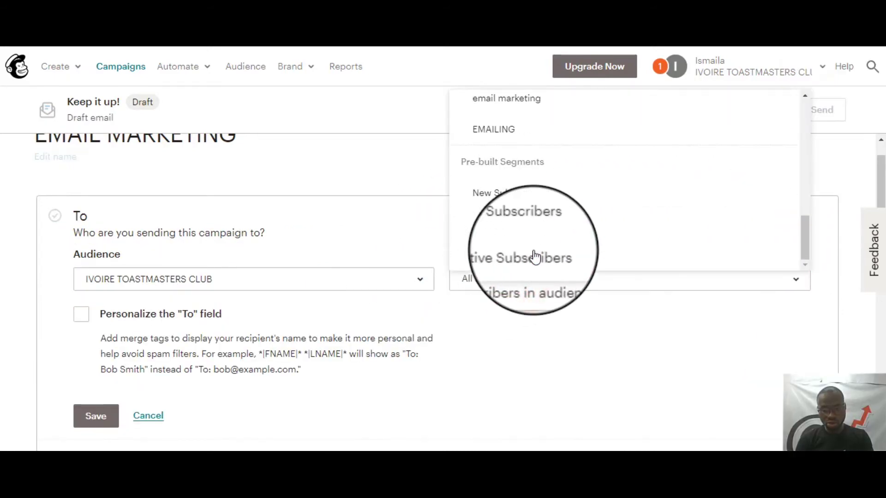
{"action": "left_click", "coordinate": [493, 132]}
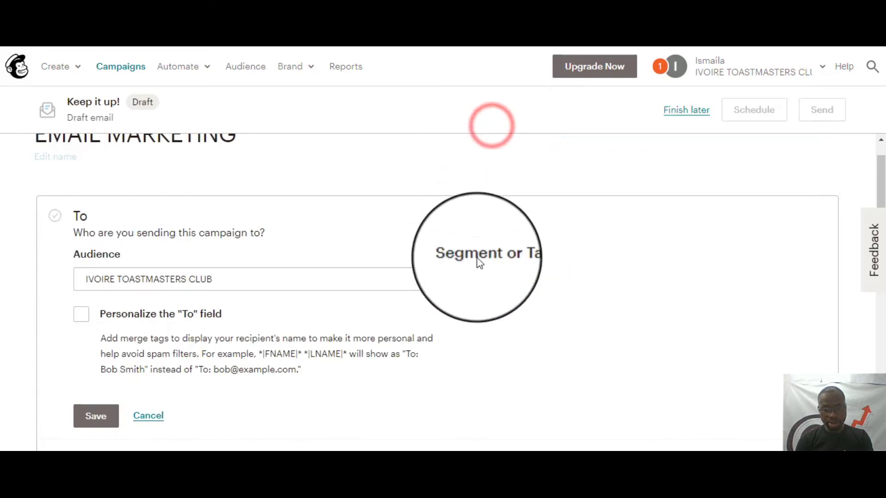
{"action": "scroll", "coordinate": [493, 349], "scroll_direction": "down", "scroll_amount": 3}
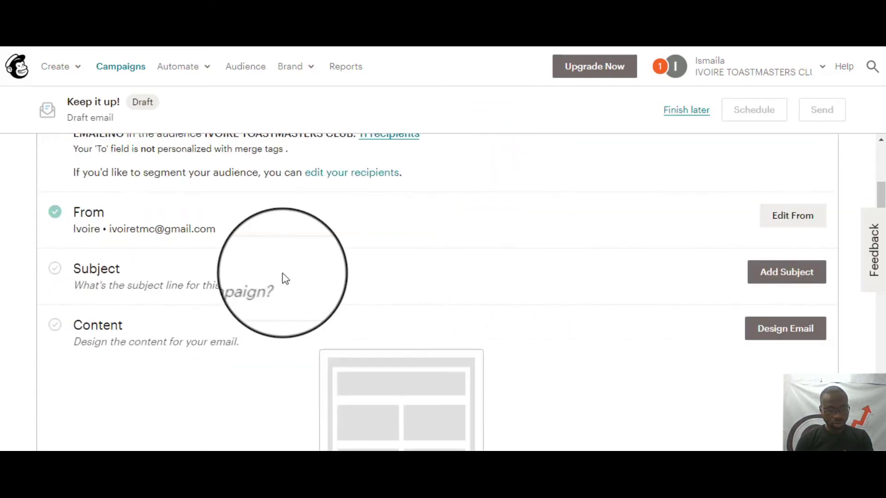
Step: Replace the sender's name and email address, and save Email Marketing as the campaign's subject line
{"action": "left_click", "coordinate": [783, 217]}
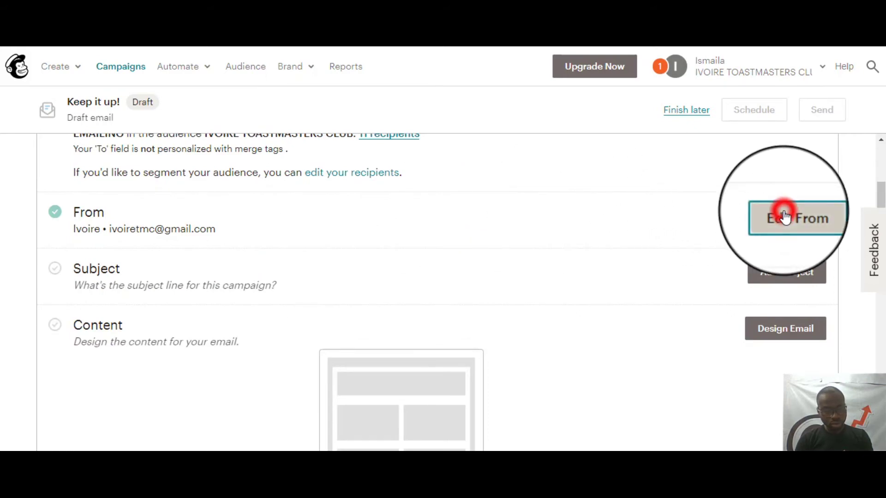
{"action": "left_click", "coordinate": [151, 279]}
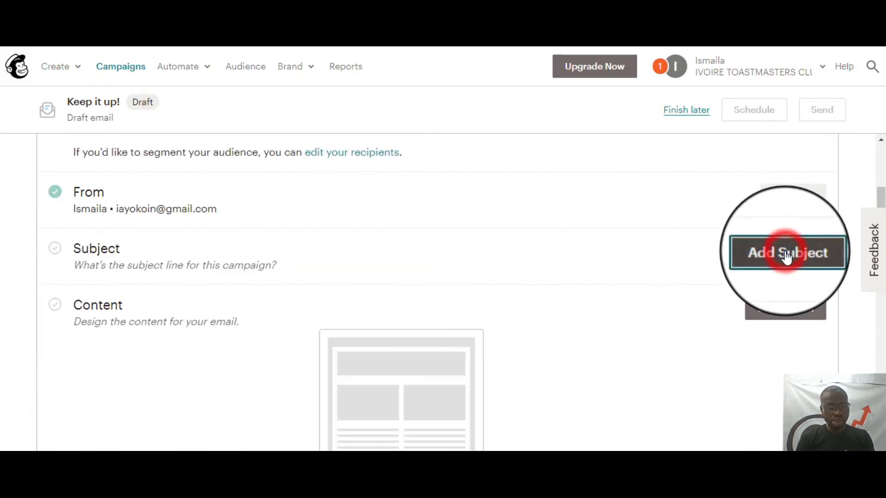
{"action": "left_click", "coordinate": [787, 257]}
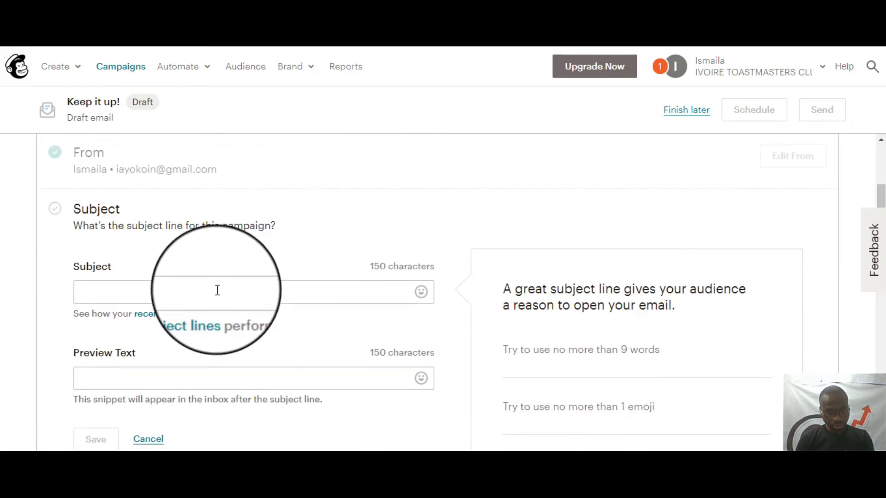
{"action": "type", "text": "Email Marketing"}
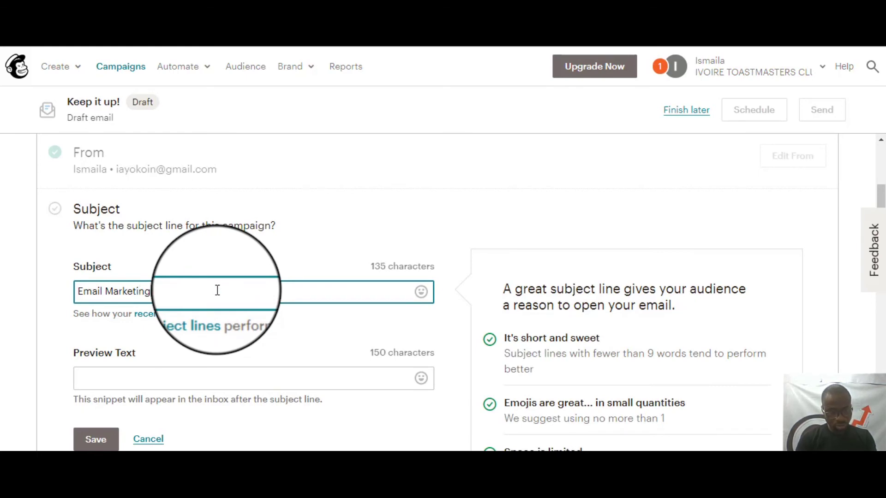
{"action": "scroll", "coordinate": [217, 291], "scroll_direction": "down", "scroll_amount": 2}
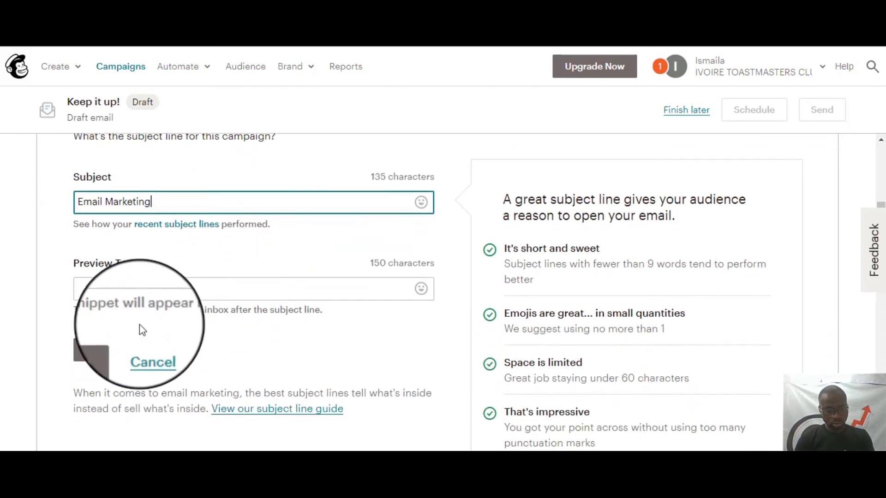
{"action": "left_click", "coordinate": [92, 351]}
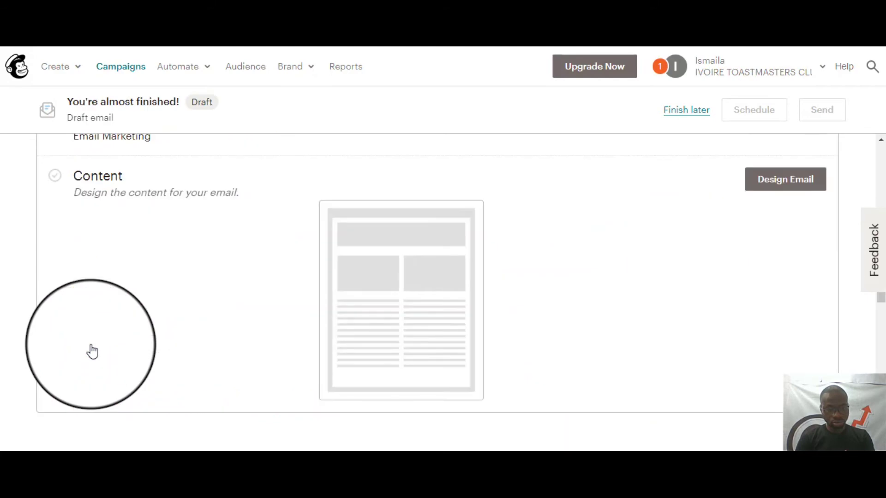
Step: Start designing the email content with the featured Sell Products layout
{"action": "scroll", "coordinate": [251, 267], "scroll_direction": "up", "scroll_amount": 1}
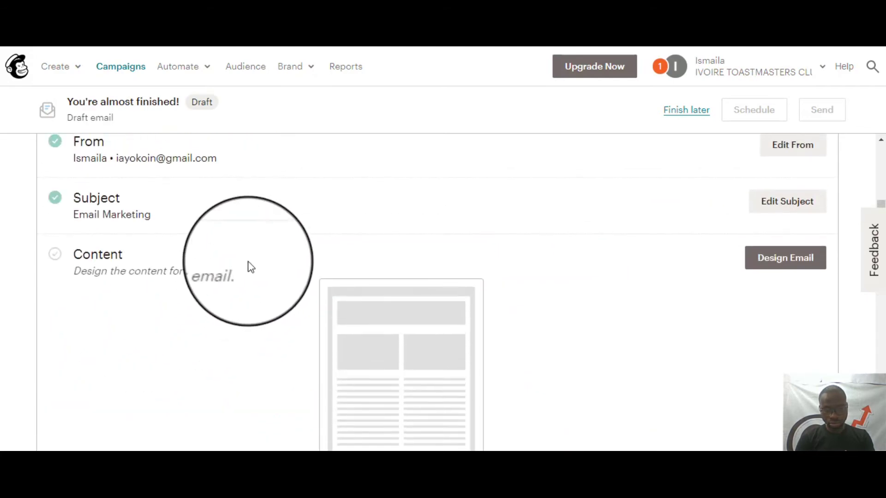
{"action": "scroll", "coordinate": [251, 267], "scroll_direction": "down", "scroll_amount": 1}
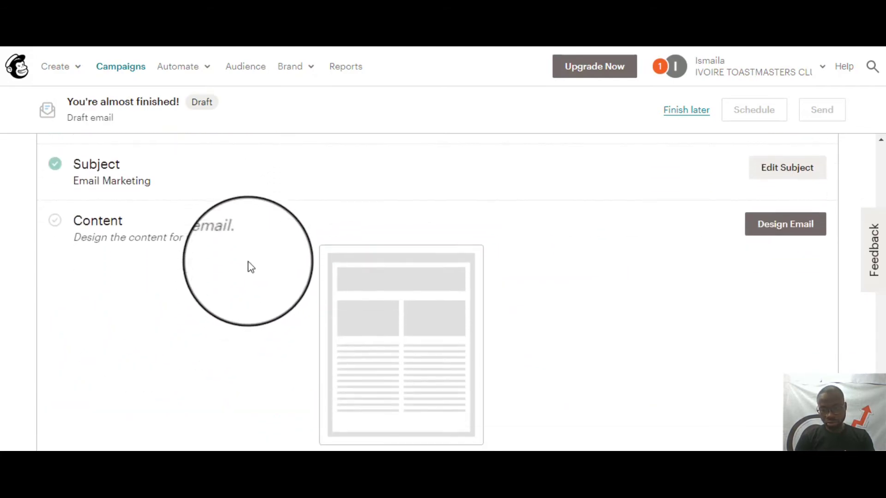
{"action": "left_click", "coordinate": [781, 228]}
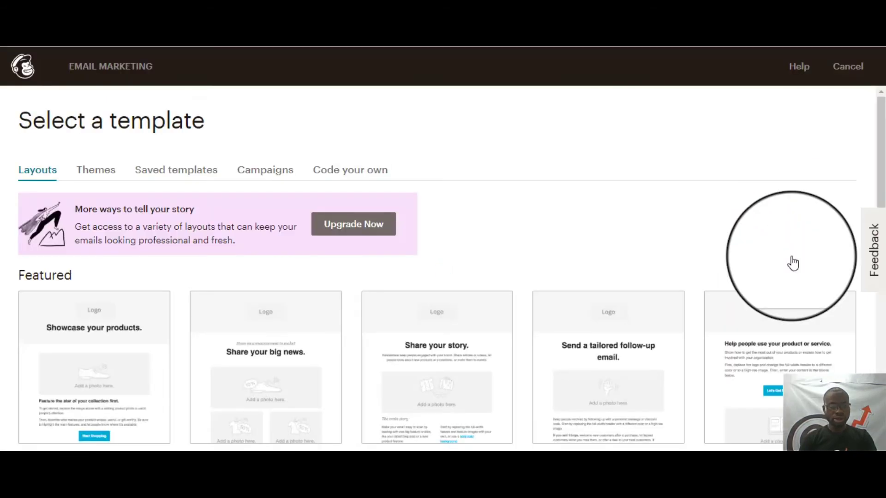
{"action": "scroll", "coordinate": [793, 263], "scroll_direction": "down", "scroll_amount": 4}
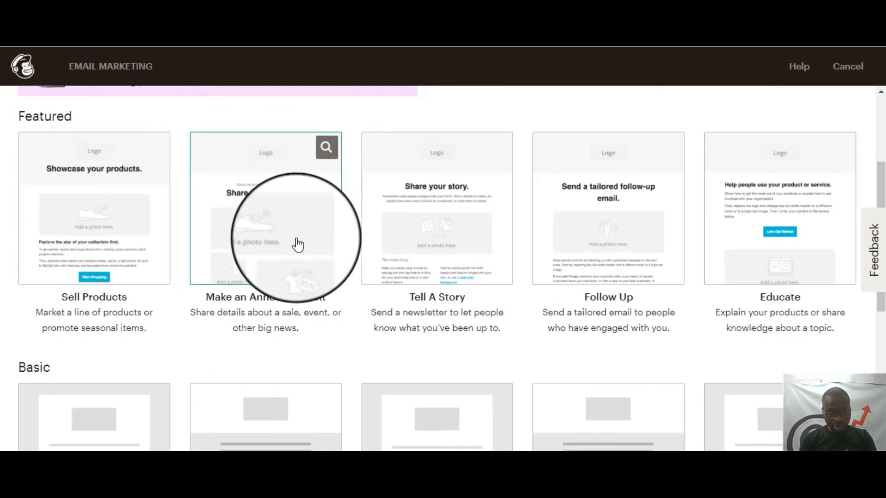
{"action": "scroll", "coordinate": [295, 243], "scroll_direction": "up", "scroll_amount": 3}
{"action": "scroll", "coordinate": [344, 227], "scroll_direction": "down", "scroll_amount": 3}
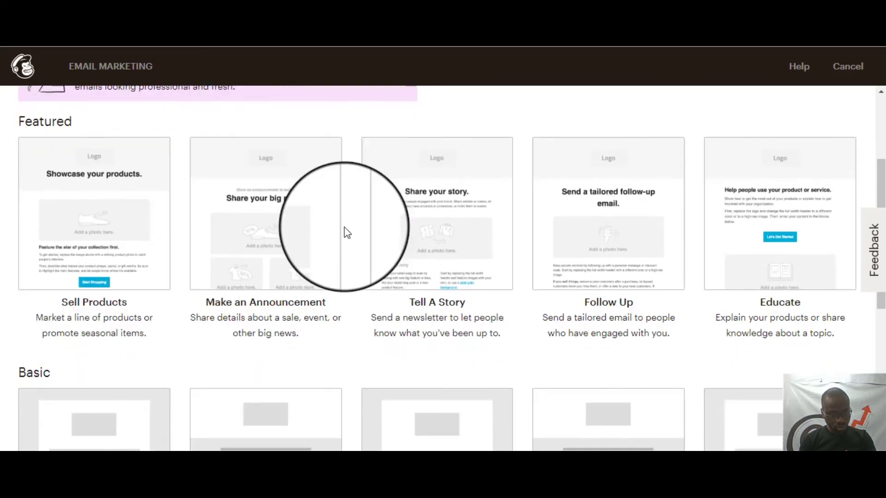
{"action": "left_click", "coordinate": [86, 231]}
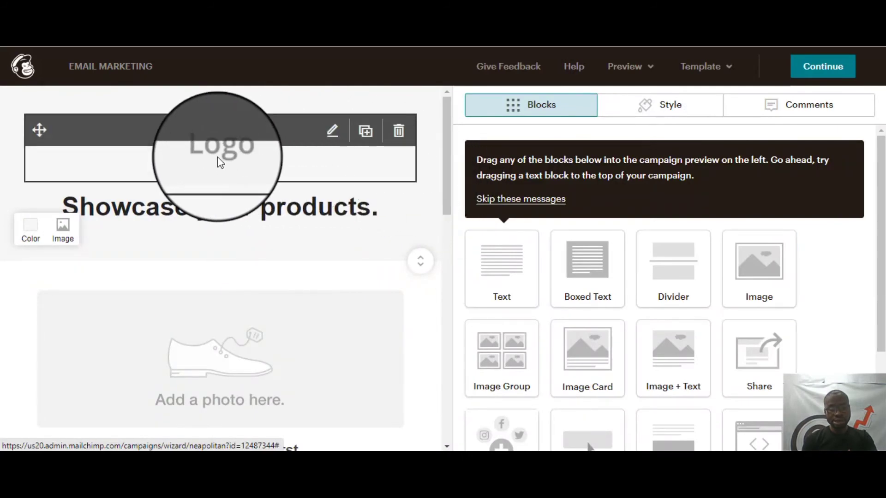
Step: Look over the template's sections and add an Image block directly below the "Showcase your products." heading
{"action": "scroll", "coordinate": [217, 157], "scroll_direction": "down", "scroll_amount": 2}
{"action": "scroll", "coordinate": [224, 280], "scroll_direction": "down", "scroll_amount": 4}
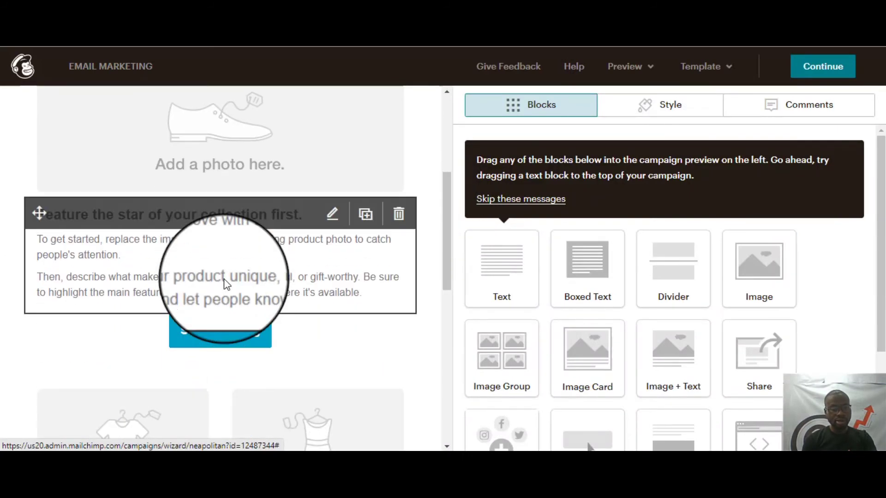
{"action": "scroll", "coordinate": [226, 283], "scroll_direction": "down", "scroll_amount": 2}
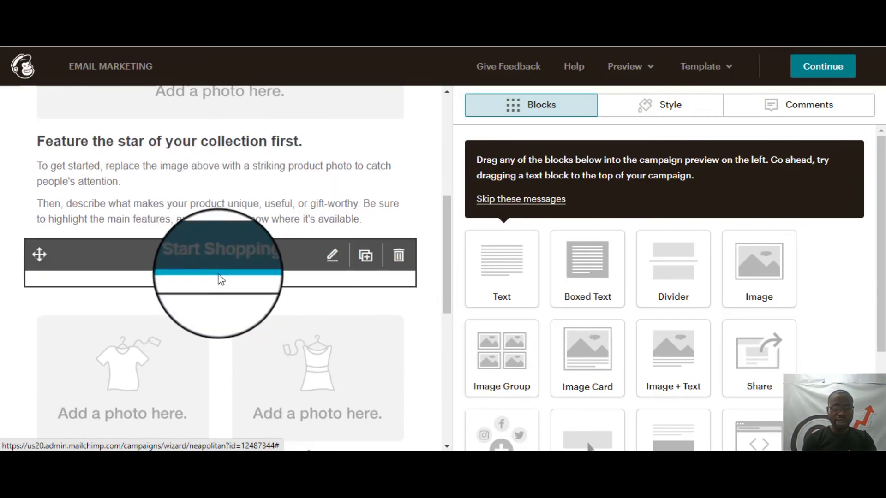
{"action": "scroll", "coordinate": [215, 275], "scroll_direction": "down", "scroll_amount": 3}
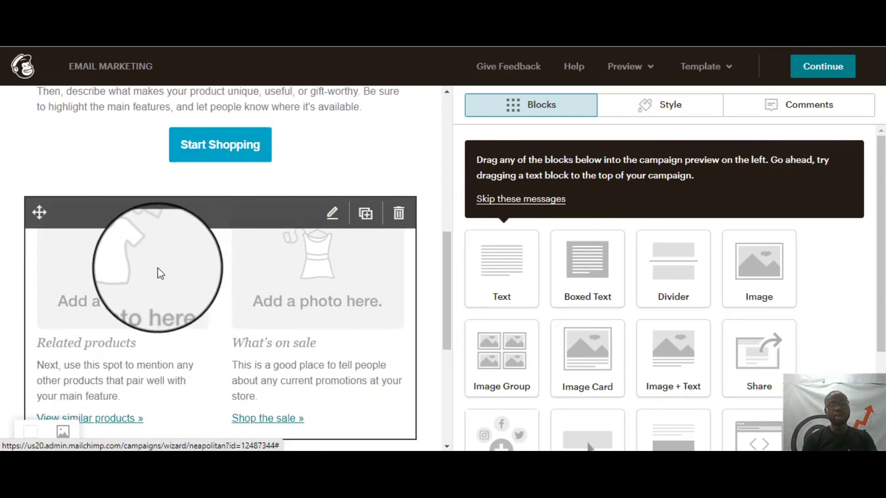
{"action": "scroll", "coordinate": [159, 270], "scroll_direction": "up", "scroll_amount": 10}
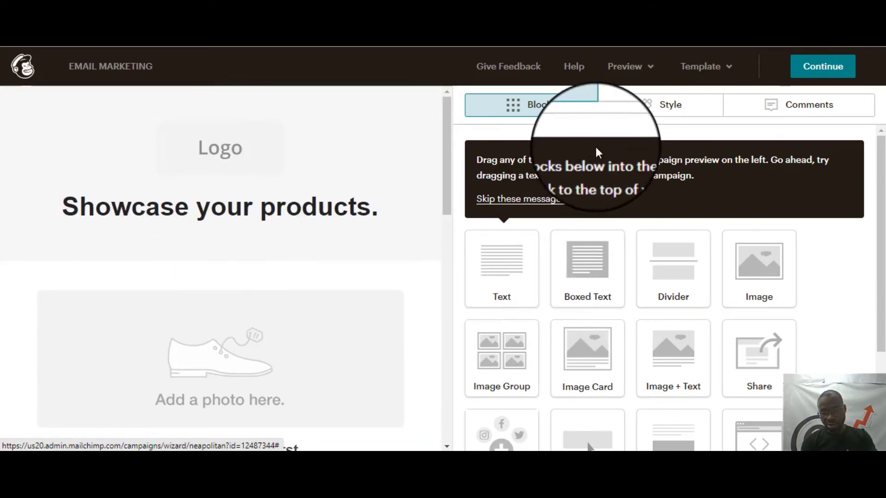
{"action": "left_click_drag", "start_coordinate": [768, 277], "coordinate": [244, 233]}
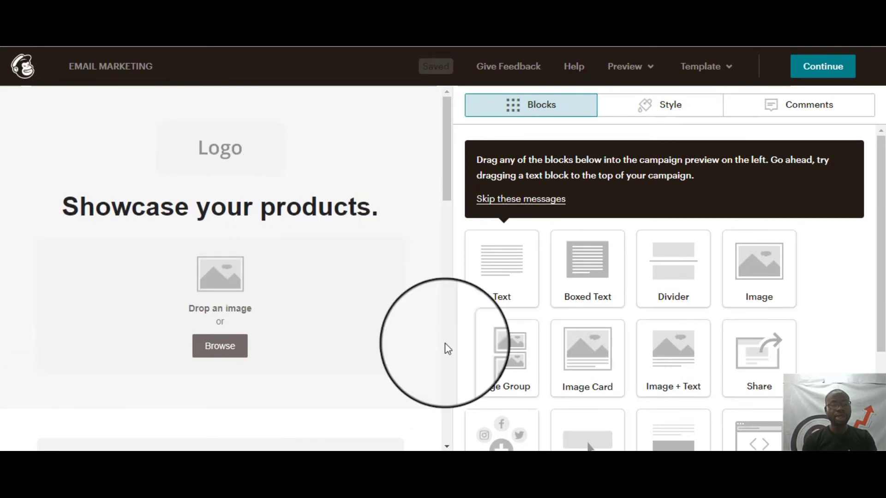
Step: Replace the "Showcase your products." heading text with Email Marketing and save the text block
{"action": "left_click", "coordinate": [240, 216]}
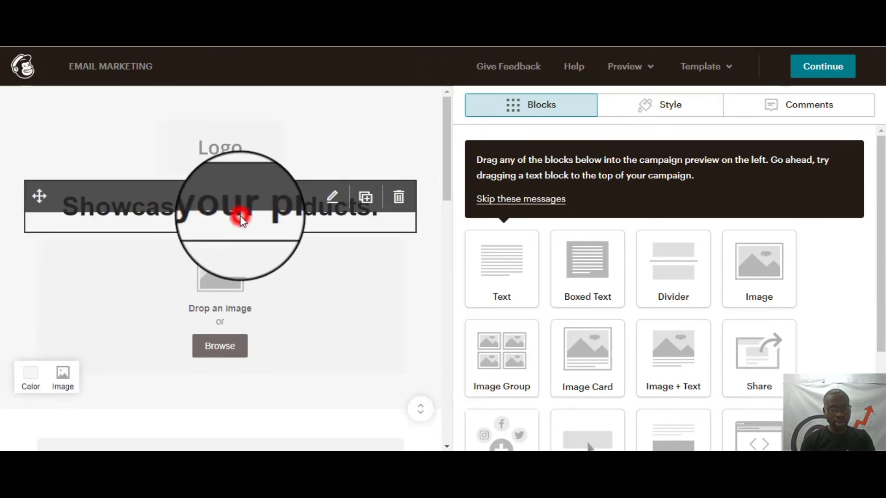
{"action": "left_click", "coordinate": [559, 232]}
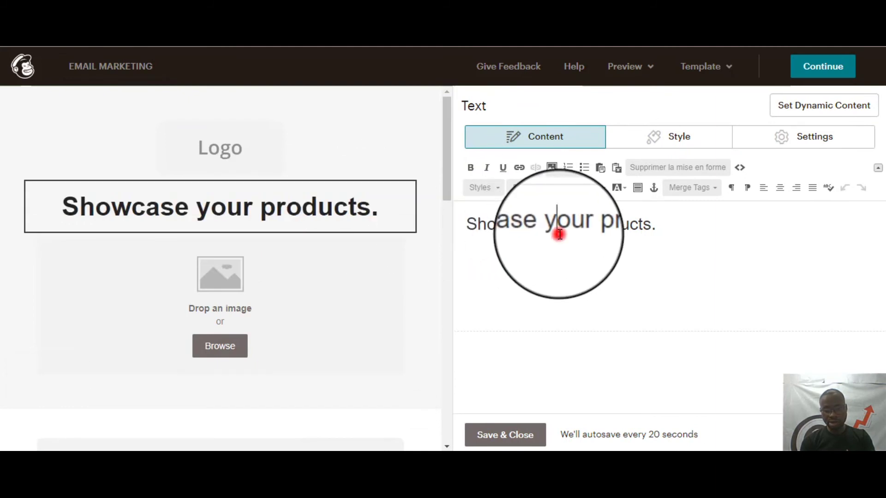
{"action": "left_click", "coordinate": [679, 228]}
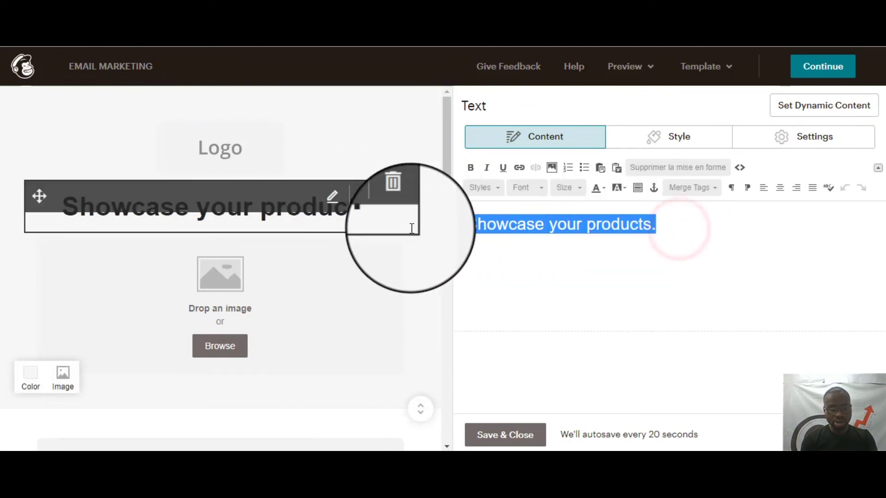
{"action": "type", "text": "Email"}
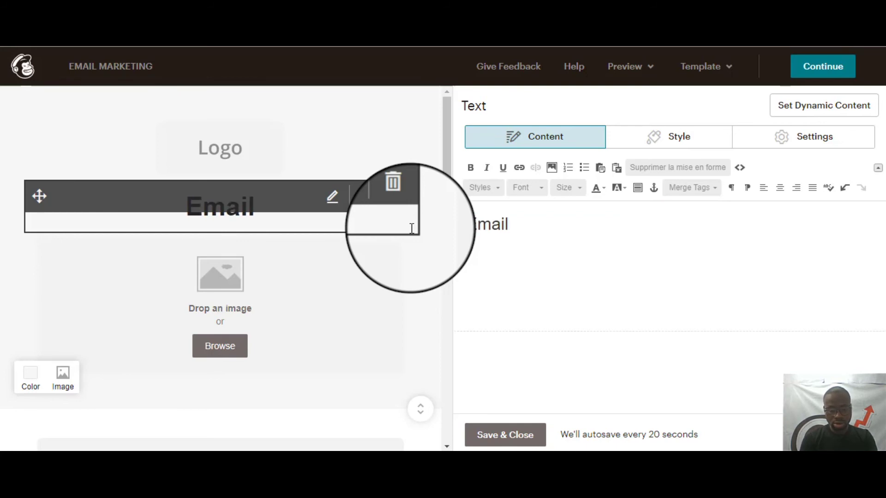
{"action": "type", "text": " Marketing"}
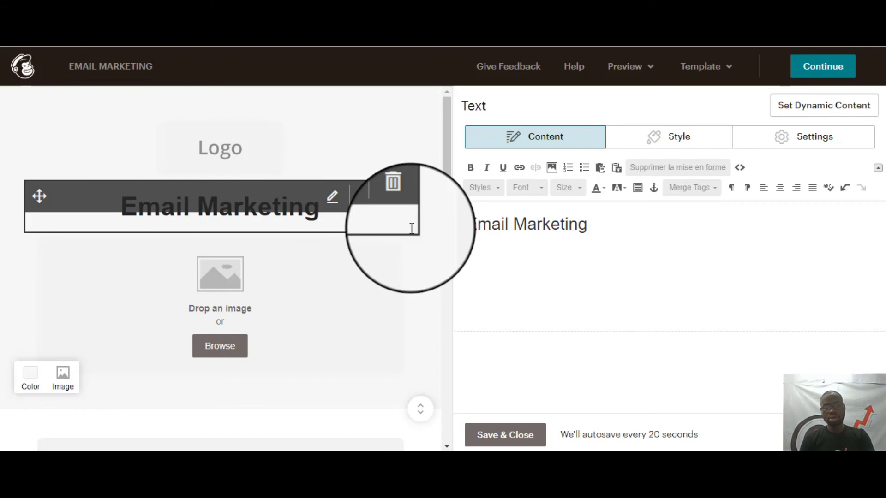
{"action": "left_click", "coordinate": [498, 431]}
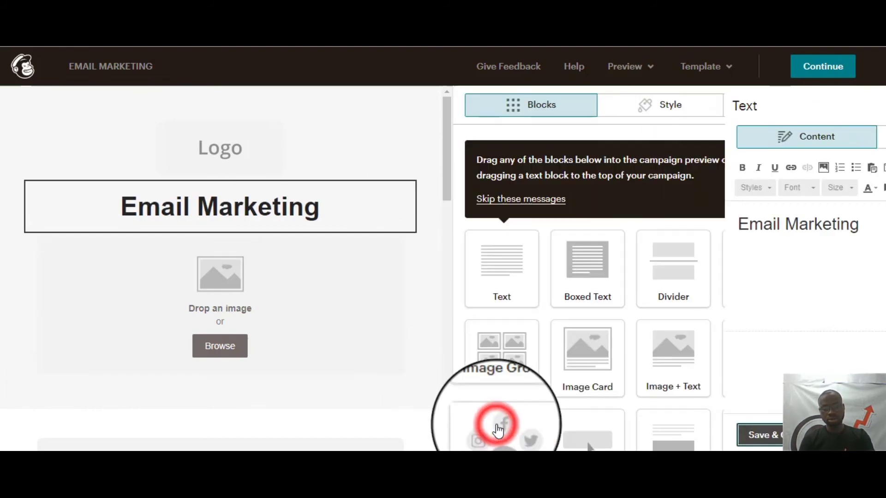